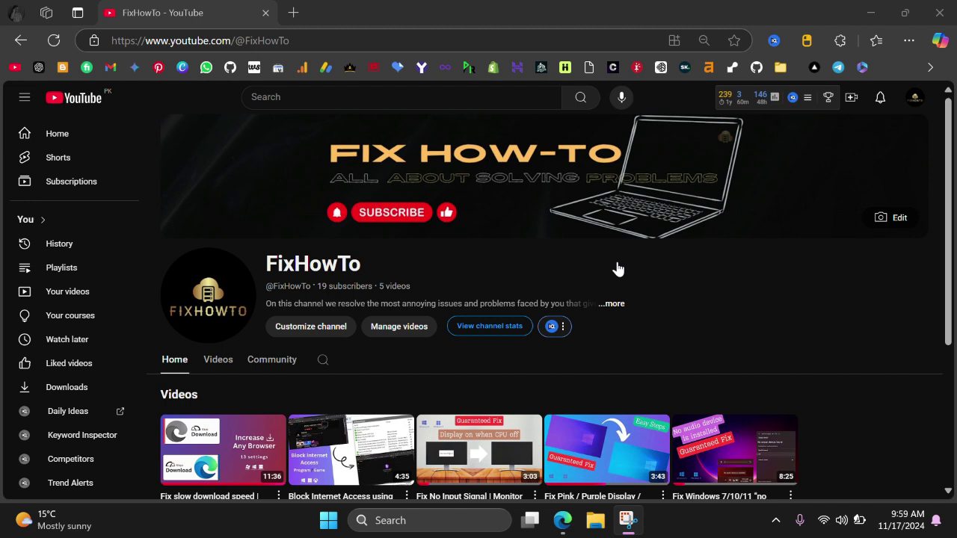
# Step: Activate the browser window showing the FixHowTo channel page
pyautogui.click(729, 312)
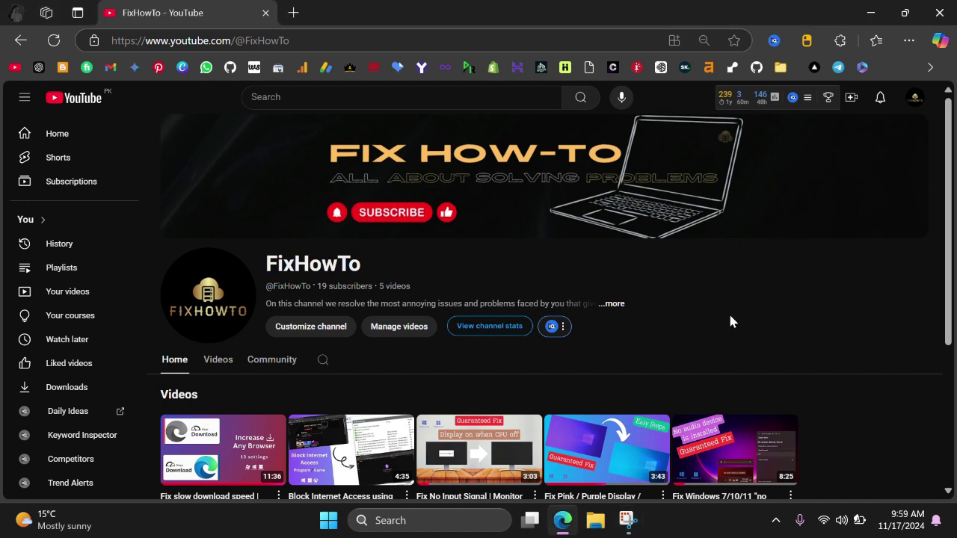
# Step: Open YouTube Studio for FixHowTo in a background tab from the avatar menu
pyautogui.click(916, 100)
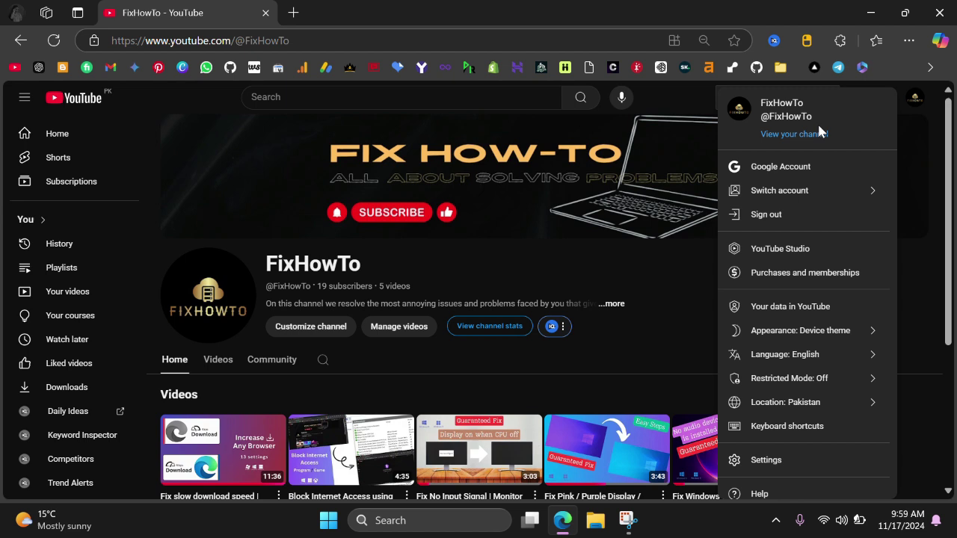
pyautogui.middleClick(803, 256)
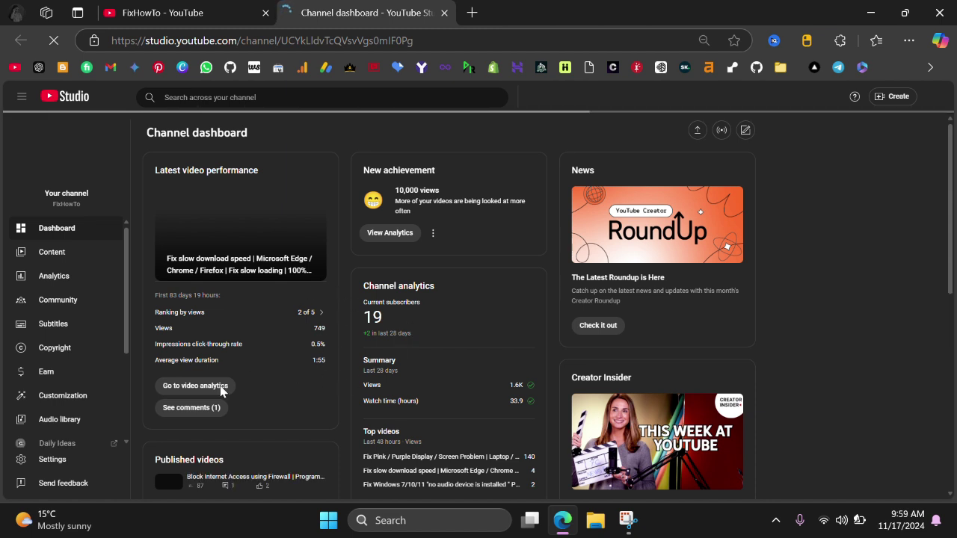
# Step: Review the Studio Settings > Channel page and scroll through its Advanced settings tab
pyautogui.click(76, 466)
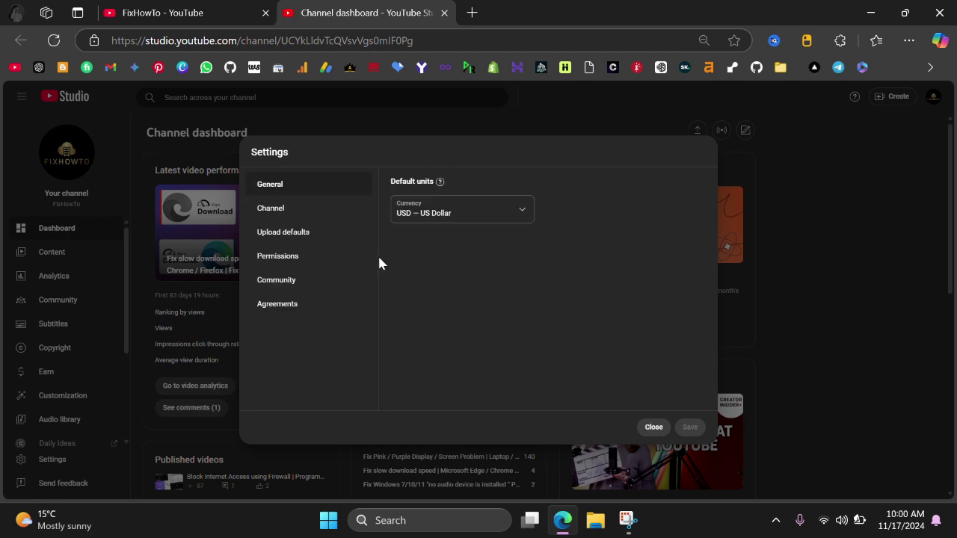
pyautogui.click(339, 215)
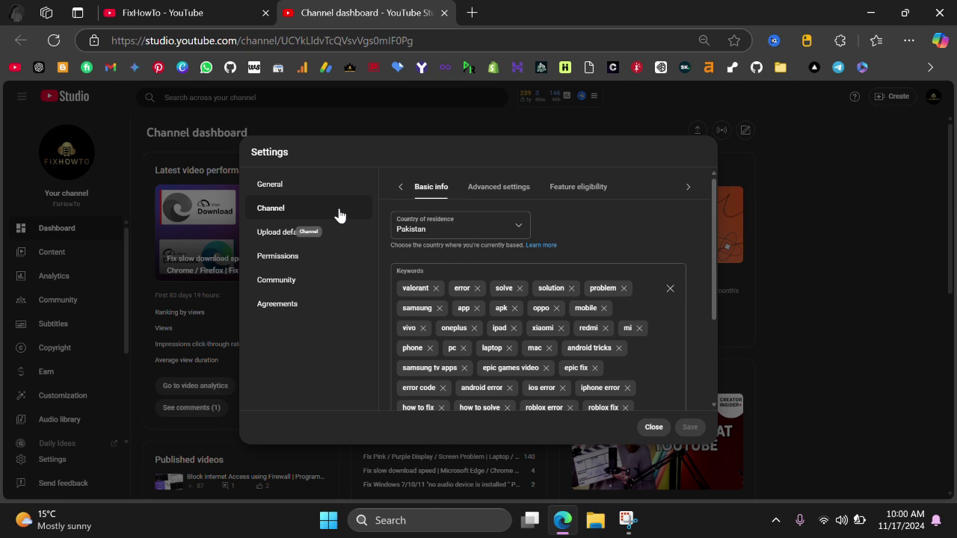
pyautogui.click(492, 188)
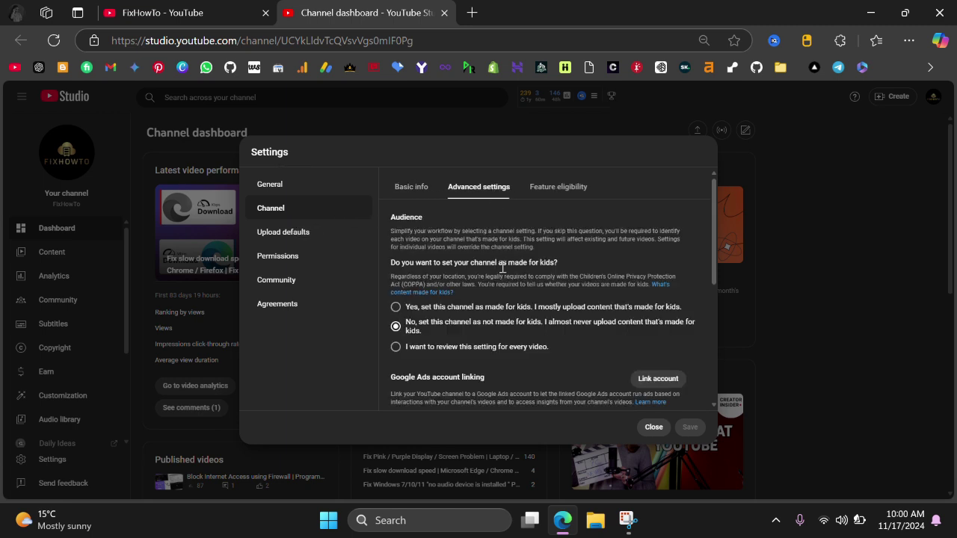
pyautogui.scroll(-3, 503, 267)
pyautogui.scroll(-2, 502, 267)
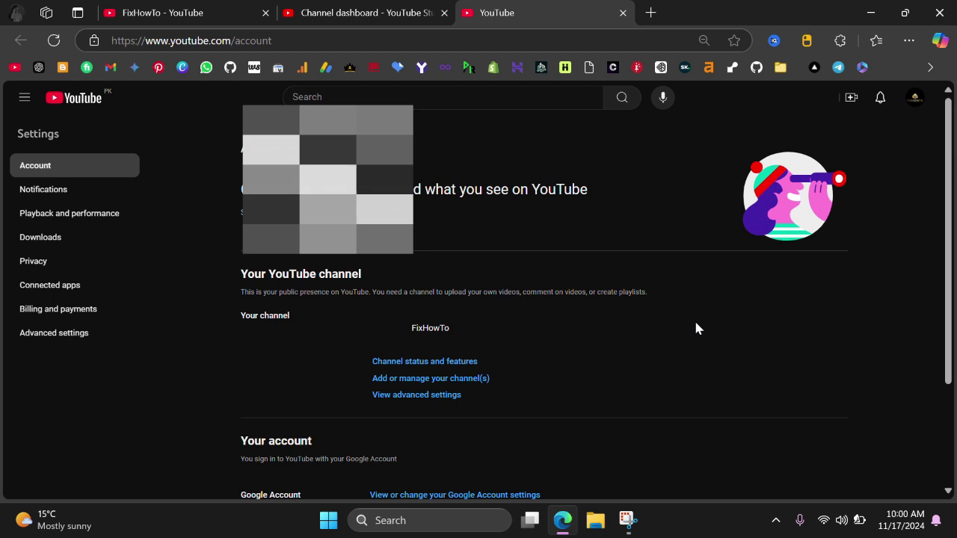
# Step: Go to YouTube account settings and scroll to the Your YouTube channel section
pyautogui.scroll(-2, 605, 367)
pyautogui.scroll(2, 604, 367)
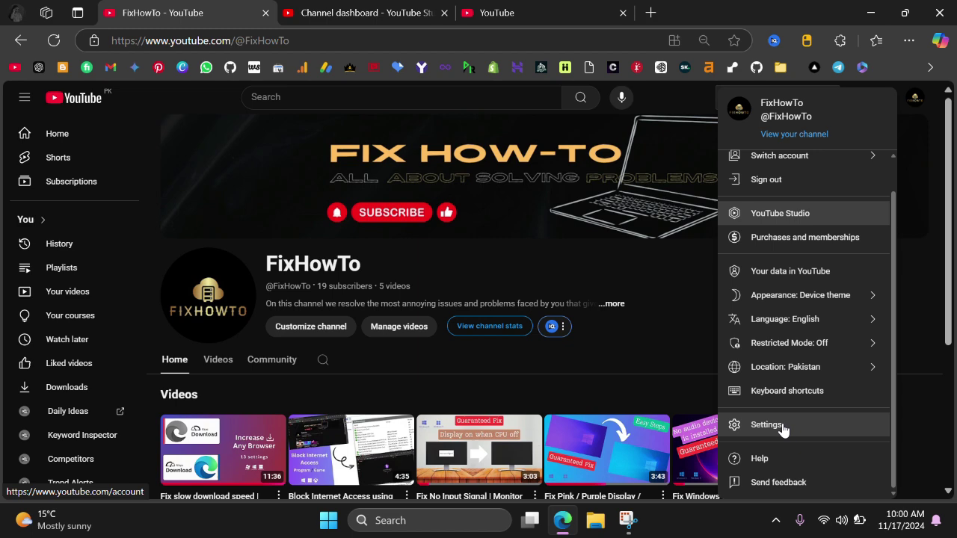
pyautogui.click(783, 427)
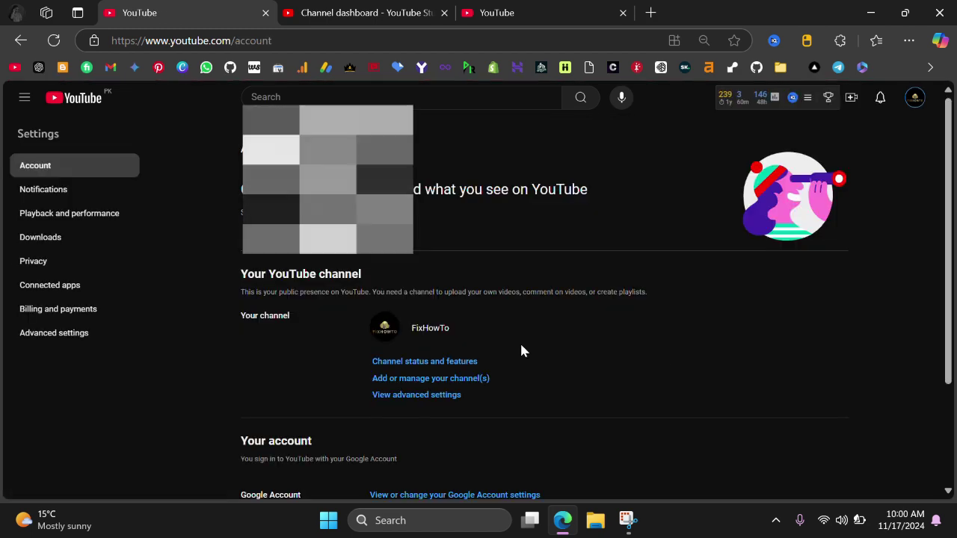
pyautogui.scroll(-2, 554, 359)
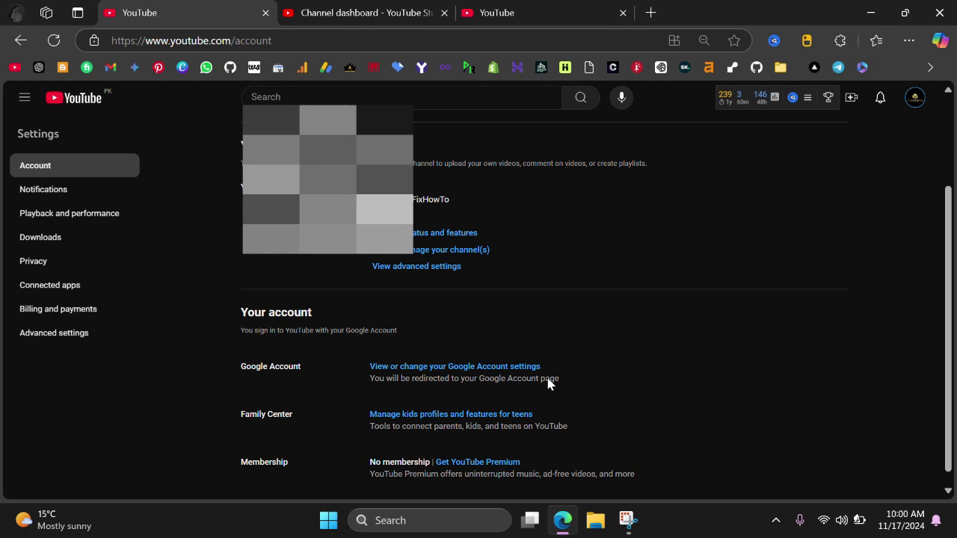
pyautogui.scroll(2, 548, 381)
pyautogui.scroll(-2, 548, 384)
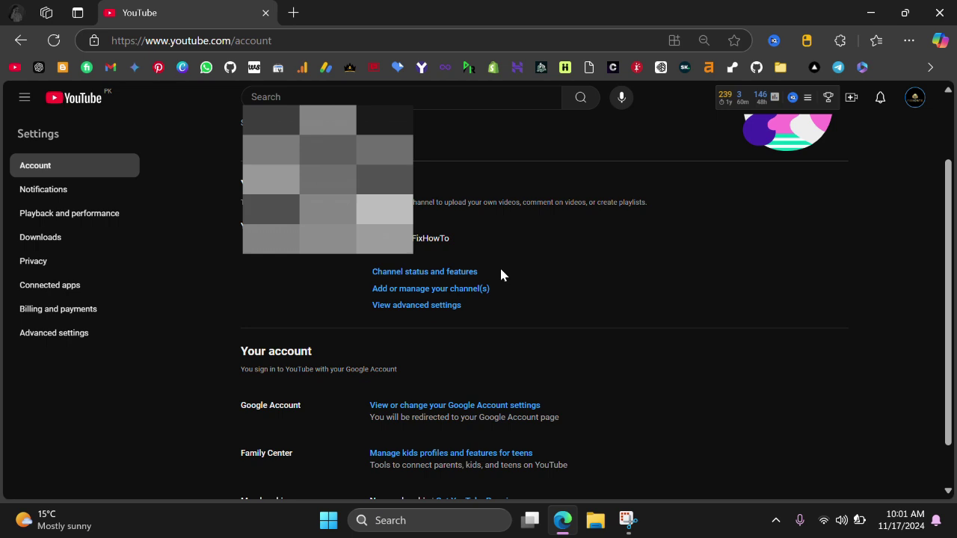
# Step: Open the All channels list via Add or manage your channel(s) and choose Create a channel
pyautogui.click(467, 292)
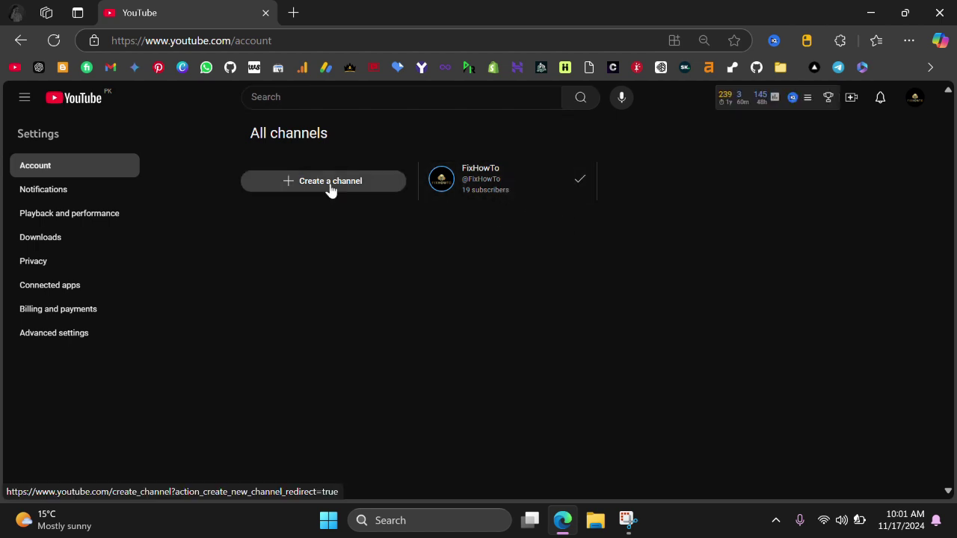
pyautogui.click(381, 188)
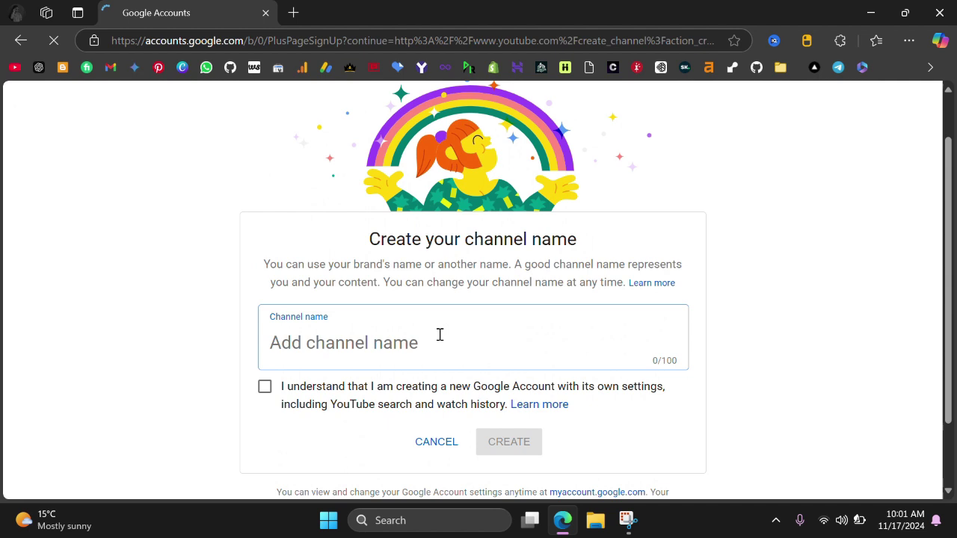
# Step: Name the new channel 'Test channel', tick the acknowledgement box, and create it
pyautogui.write('T')
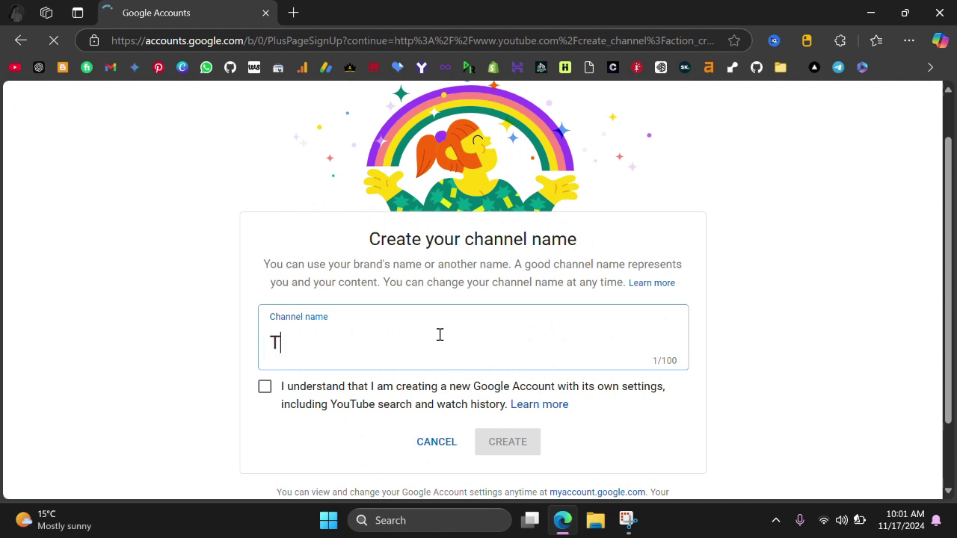
pyautogui.write('est chan')
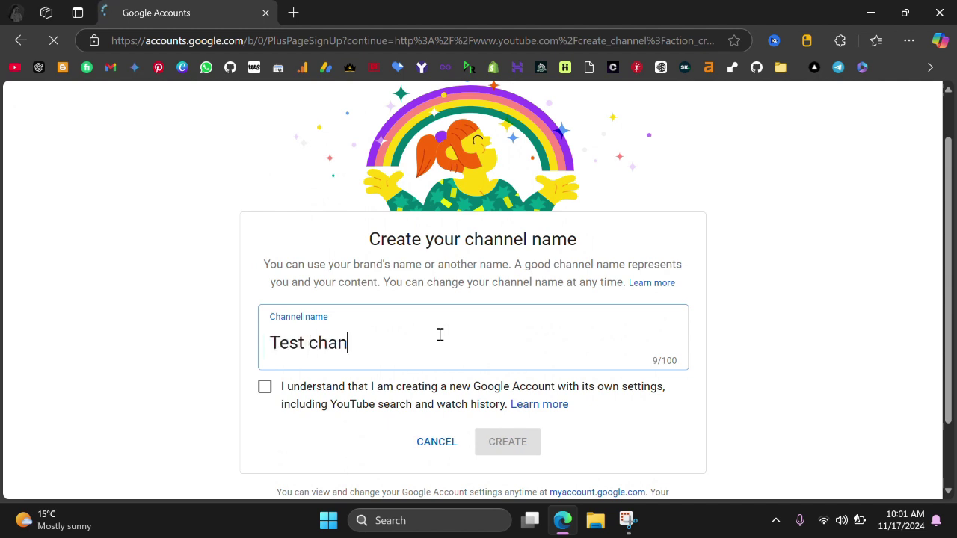
pyautogui.write('nel')
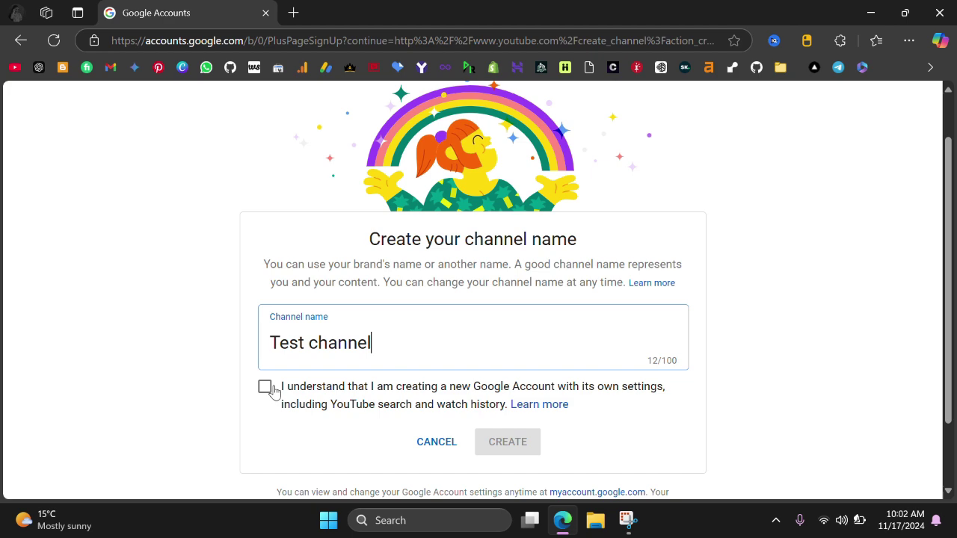
pyautogui.click(266, 387)
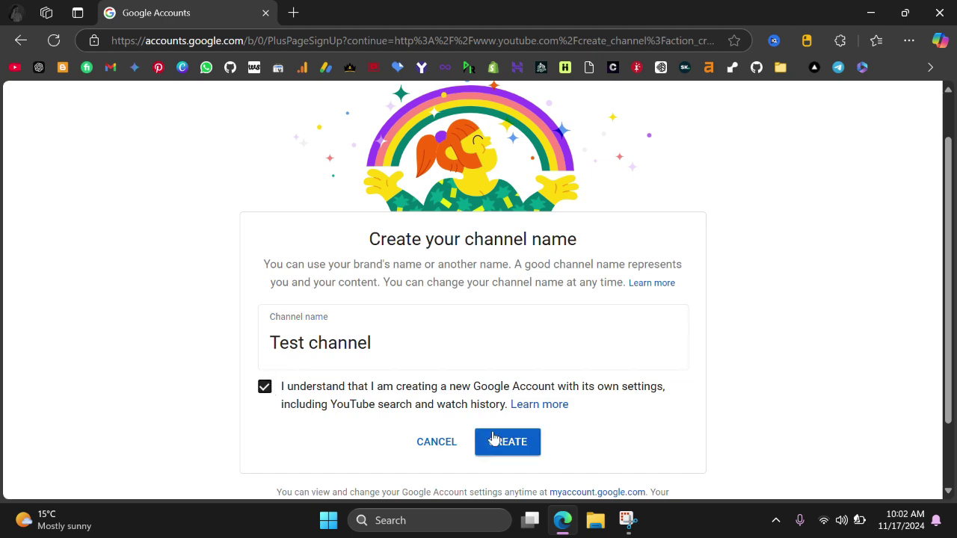
pyautogui.click(489, 440)
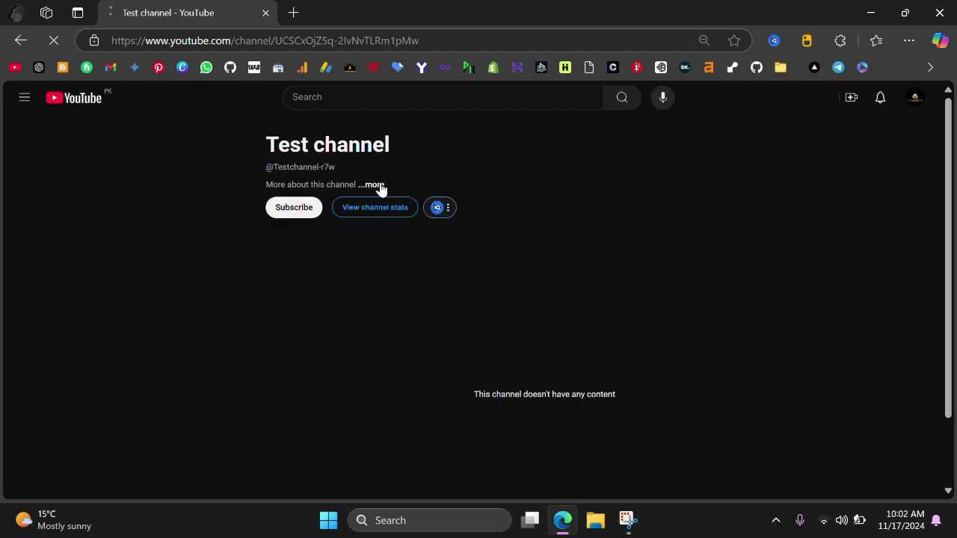
# Step: Inspect Test channel's About details, including its join date, then close them
pyautogui.click(376, 185)
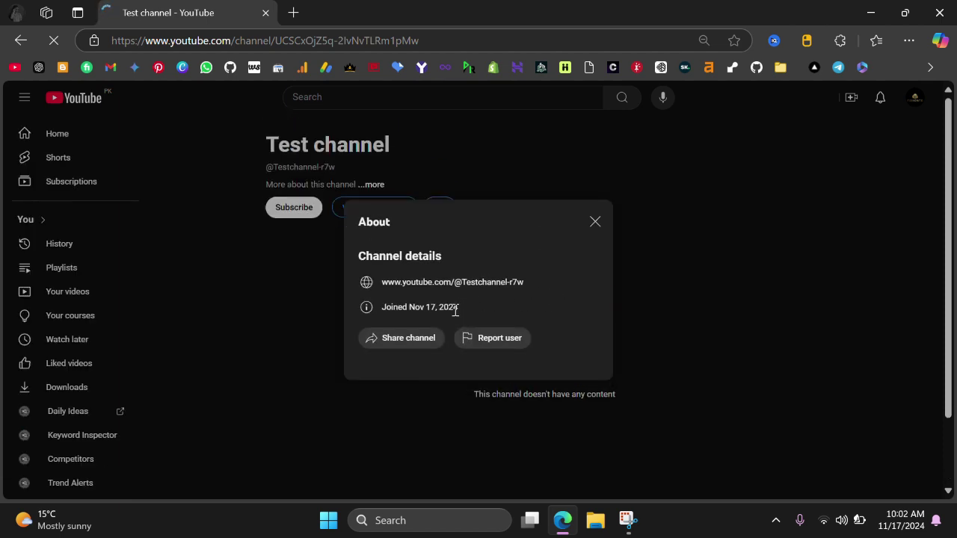
pyautogui.moveTo(460, 308)
pyautogui.mouseDown()
pyautogui.moveTo(391, 309)
pyautogui.moveTo(410, 309)
pyautogui.mouseUp()
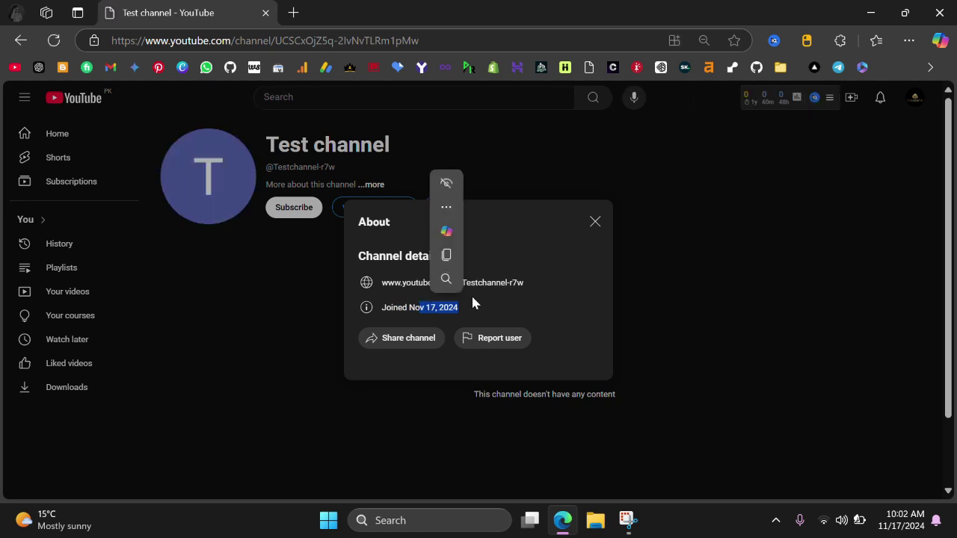
pyautogui.click(601, 220)
pyautogui.scroll(-2, 511, 227)
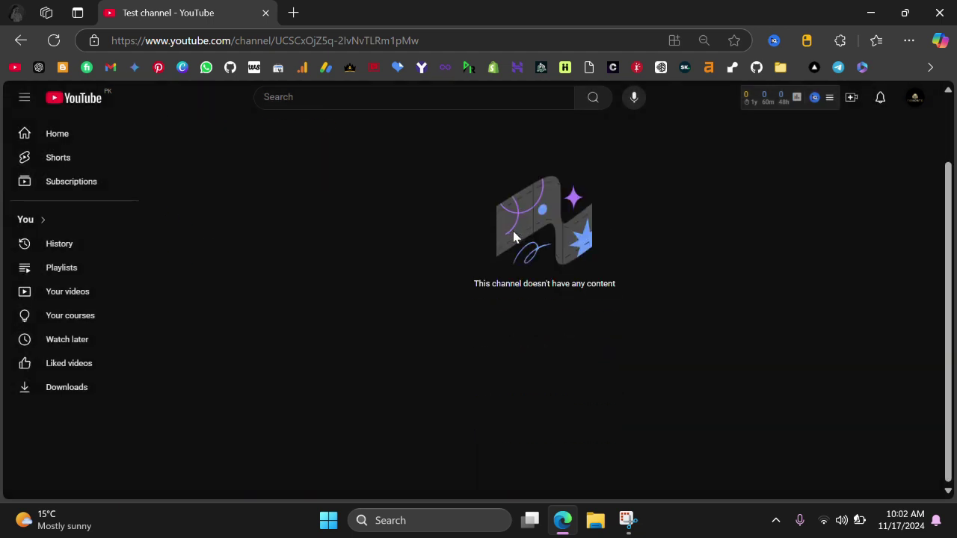
pyautogui.scroll(2, 514, 237)
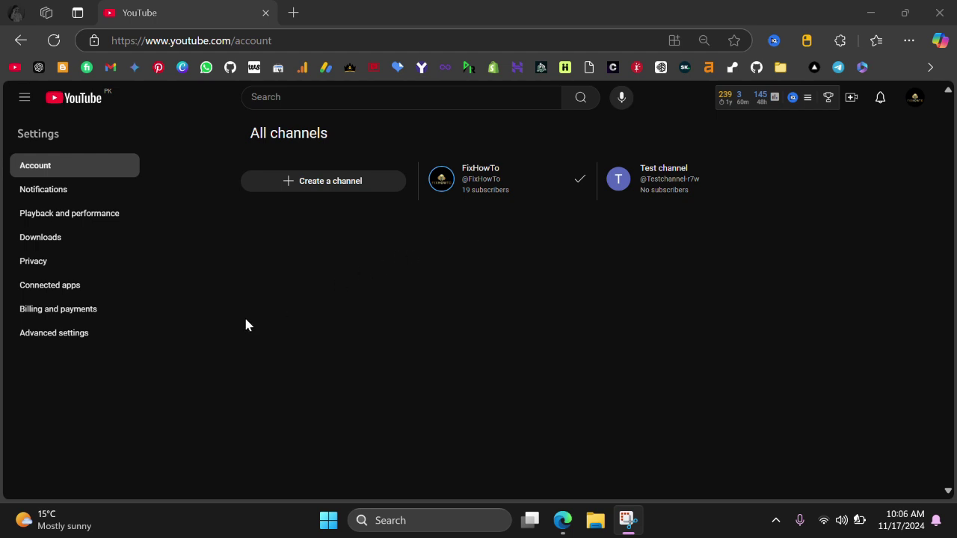
# Step: Tick the Default channel checkbox in Advanced settings for the current channel
pyautogui.click(67, 336)
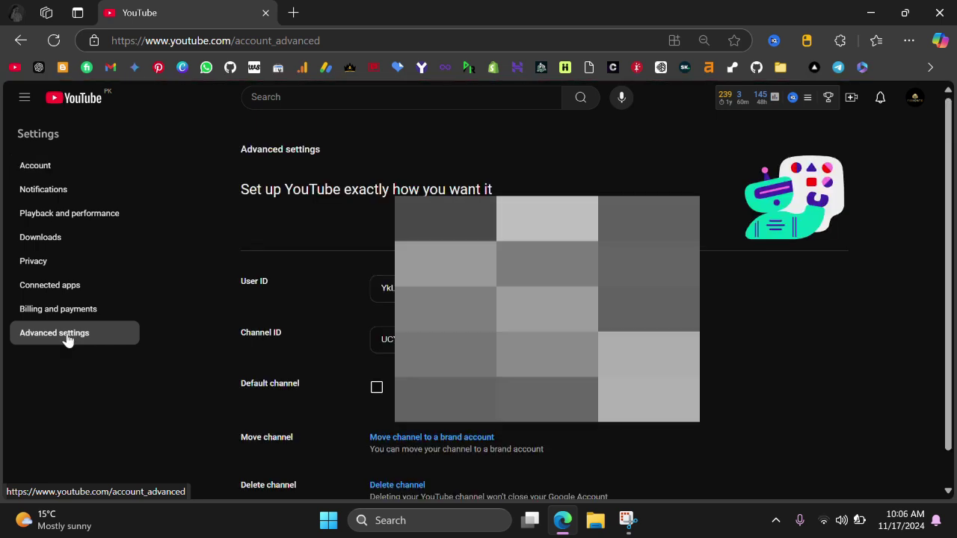
pyautogui.scroll(-1, 302, 376)
pyautogui.scroll(-1, 303, 376)
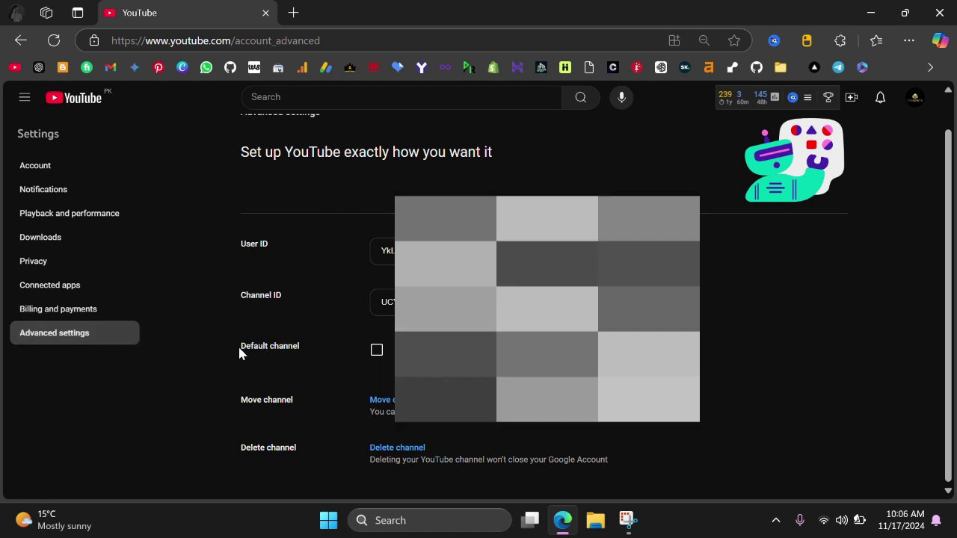
pyautogui.moveTo(238, 345); pyautogui.dragTo(318, 349)
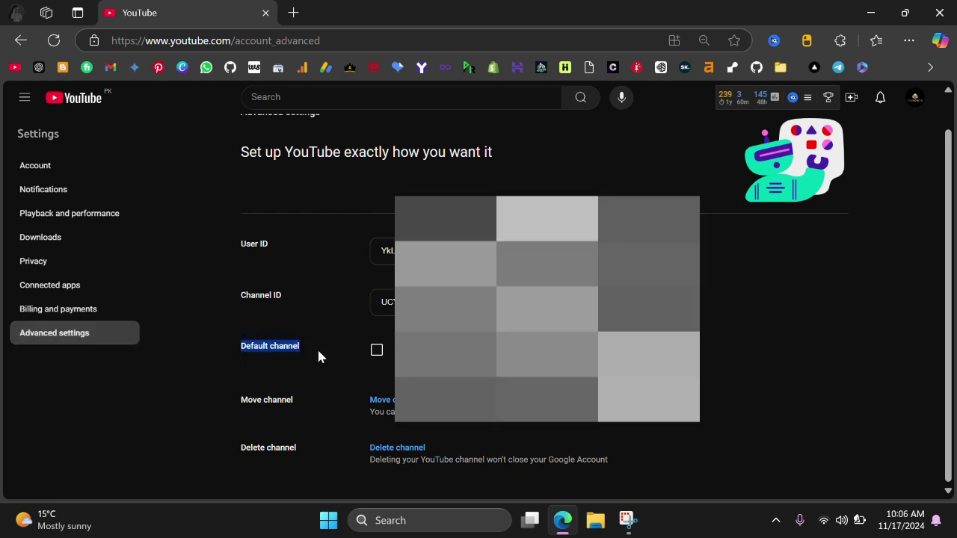
pyautogui.click(376, 350)
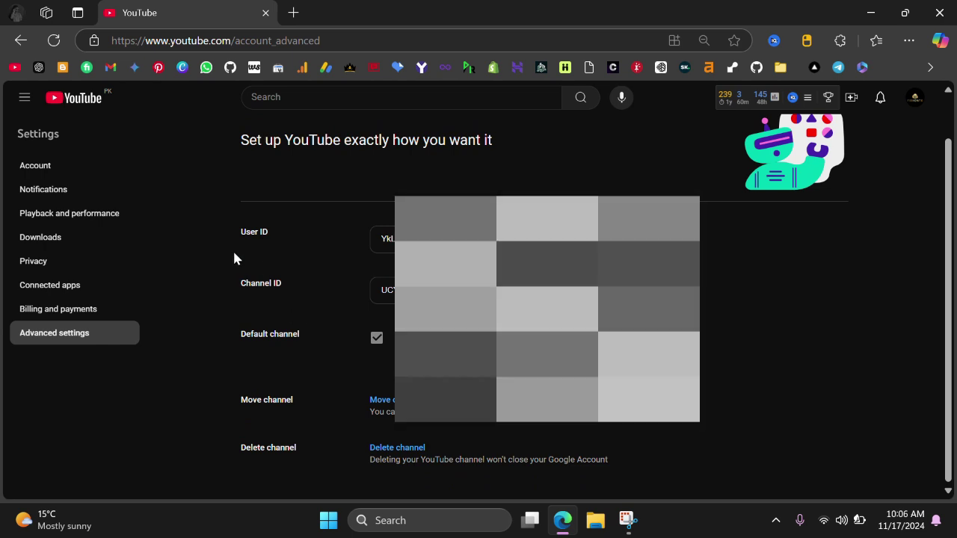
pyautogui.scroll(1, 235, 250)
pyautogui.scroll(1, 237, 258)
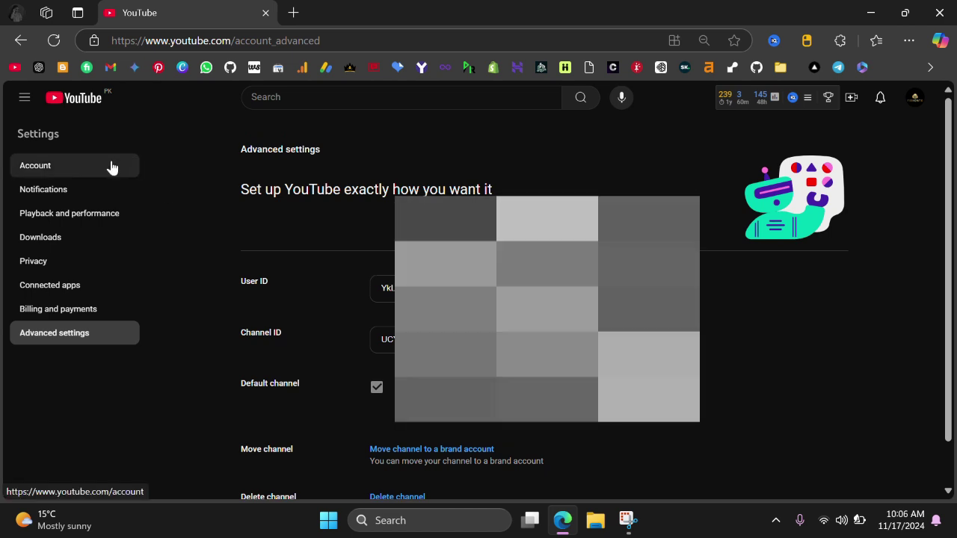
# Step: Switch to Test channel via Add or manage your channel(s) and scroll its account settings
pyautogui.click(111, 166)
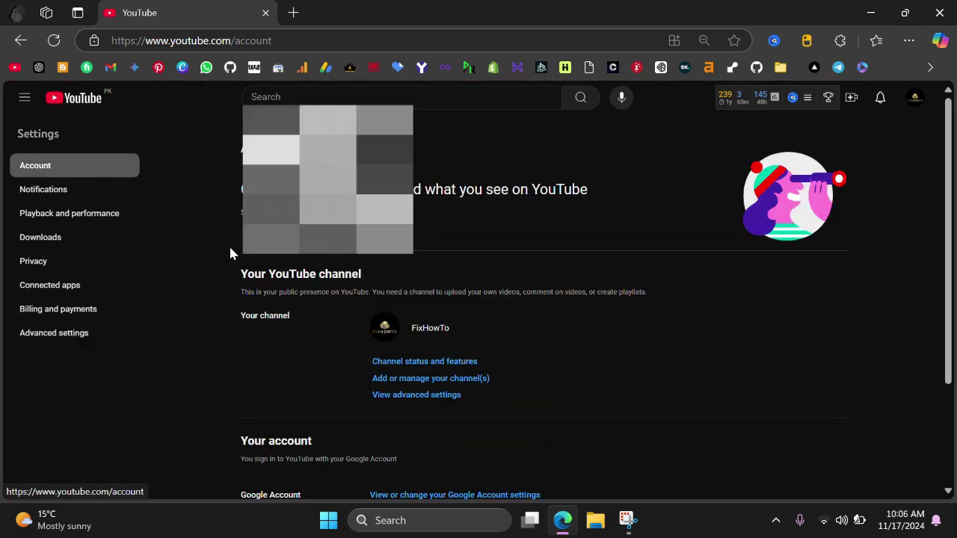
pyautogui.click(479, 382)
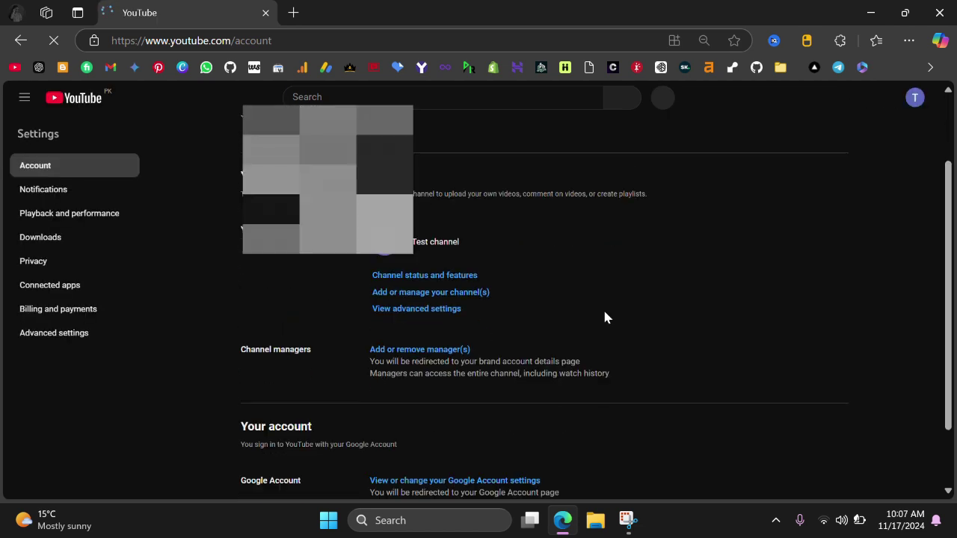
pyautogui.scroll(-1, 543, 445)
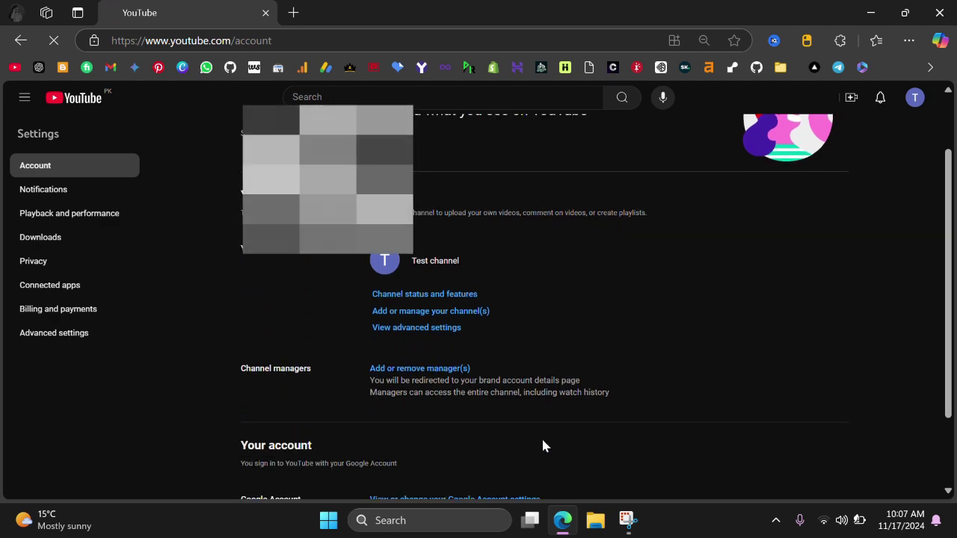
pyautogui.scroll(-2, 514, 451)
pyautogui.scroll(1, 515, 449)
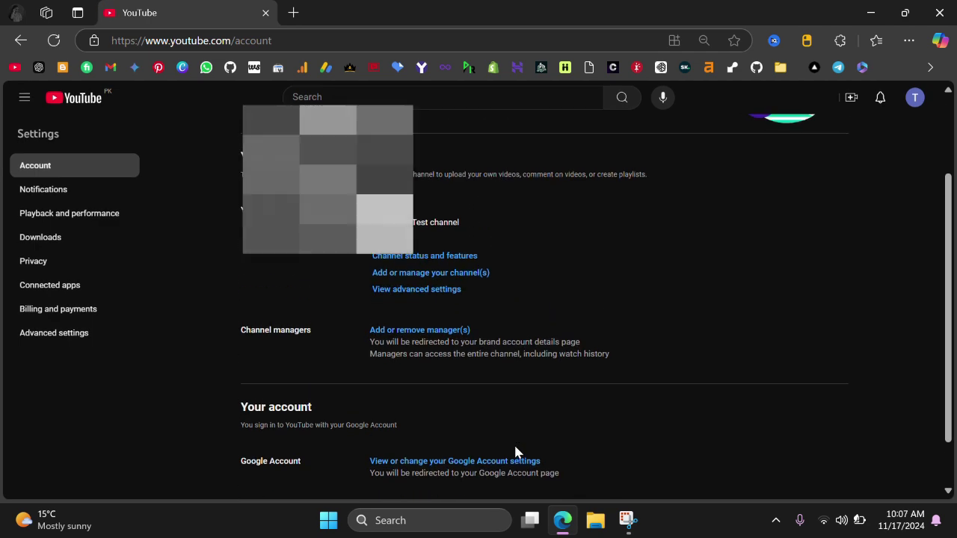
pyautogui.scroll(1, 514, 449)
pyautogui.scroll(1, 514, 449)
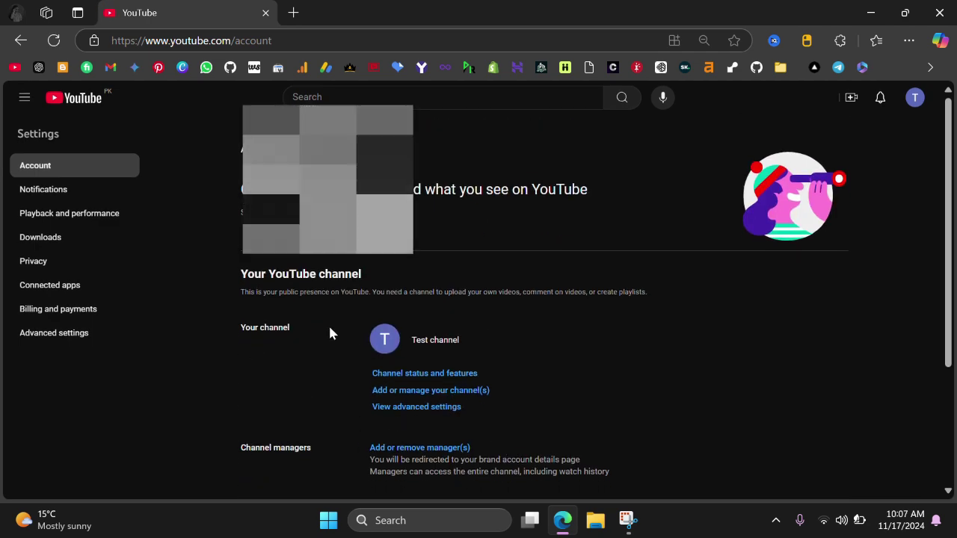
pyautogui.scroll(-3, 329, 333)
pyautogui.scroll(1, 329, 331)
pyautogui.scroll(1, 330, 332)
pyautogui.scroll(-1, 330, 332)
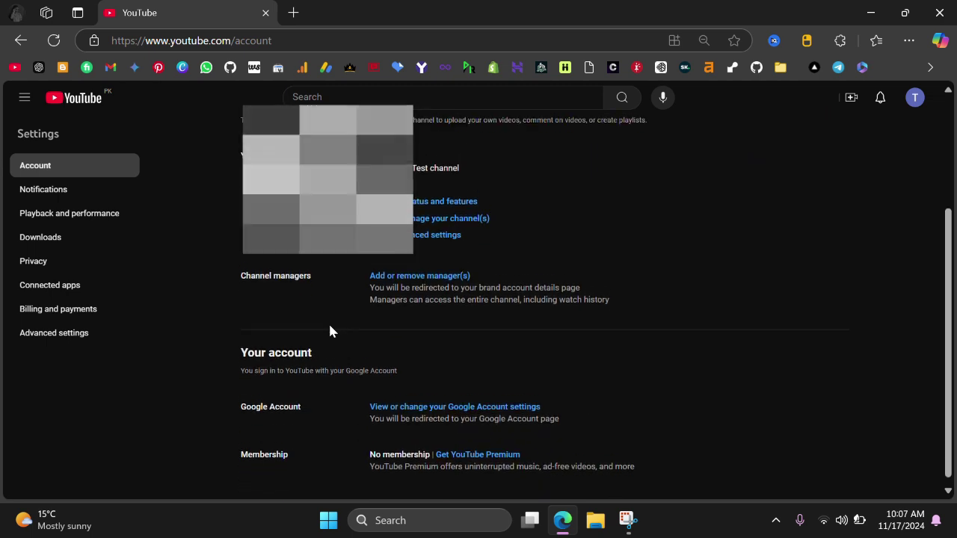
pyautogui.scroll(2, 330, 332)
pyautogui.scroll(1, 330, 331)
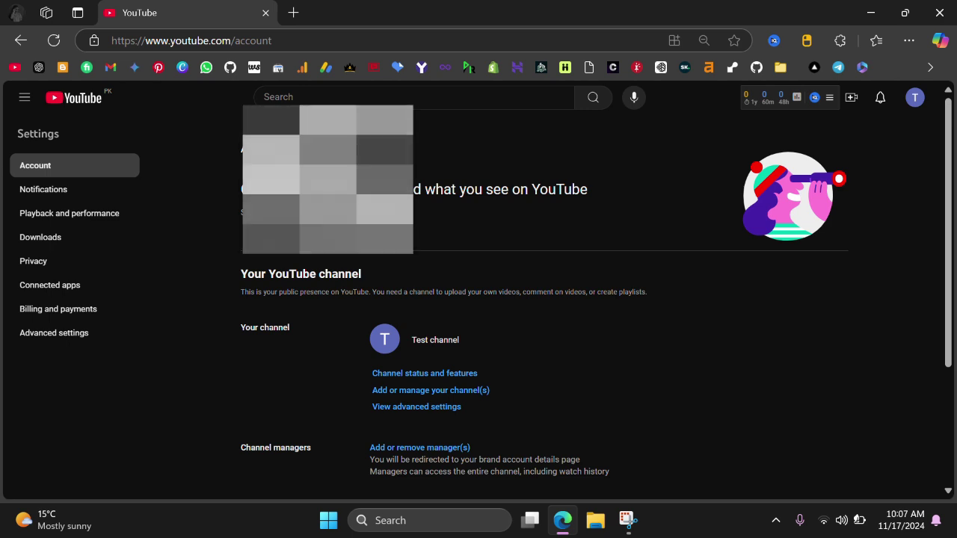
# Step: Check Test channel's Advanced settings: User ID, Channel ID and the unticked Default channel
pyautogui.click(100, 342)
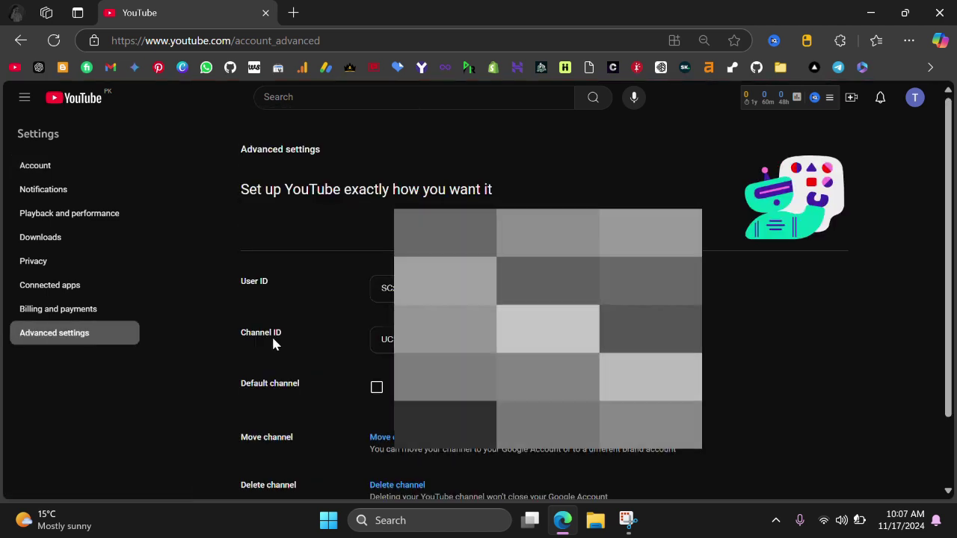
pyautogui.scroll(-1, 273, 341)
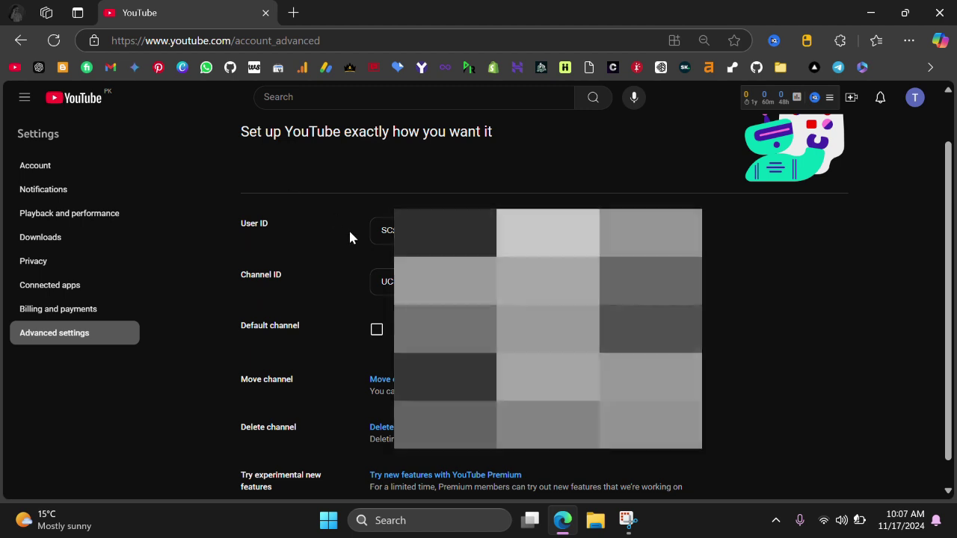
pyautogui.scroll(1, 350, 238)
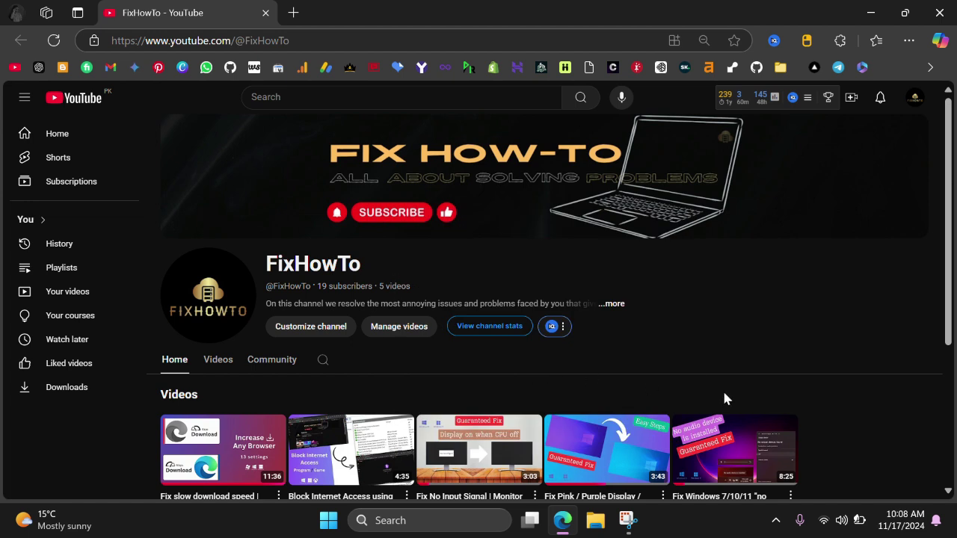
pyautogui.scroll(-1, 816, 386)
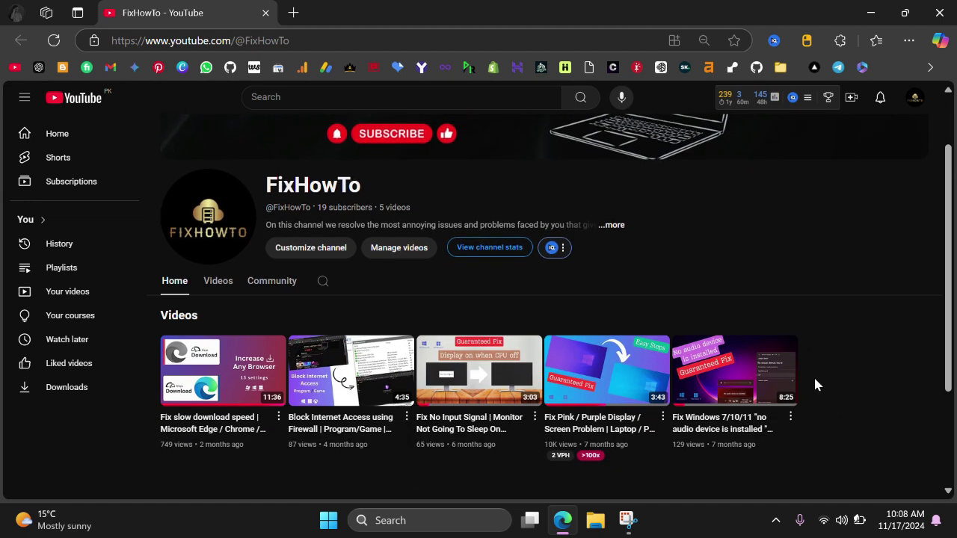
pyautogui.scroll(1, 815, 385)
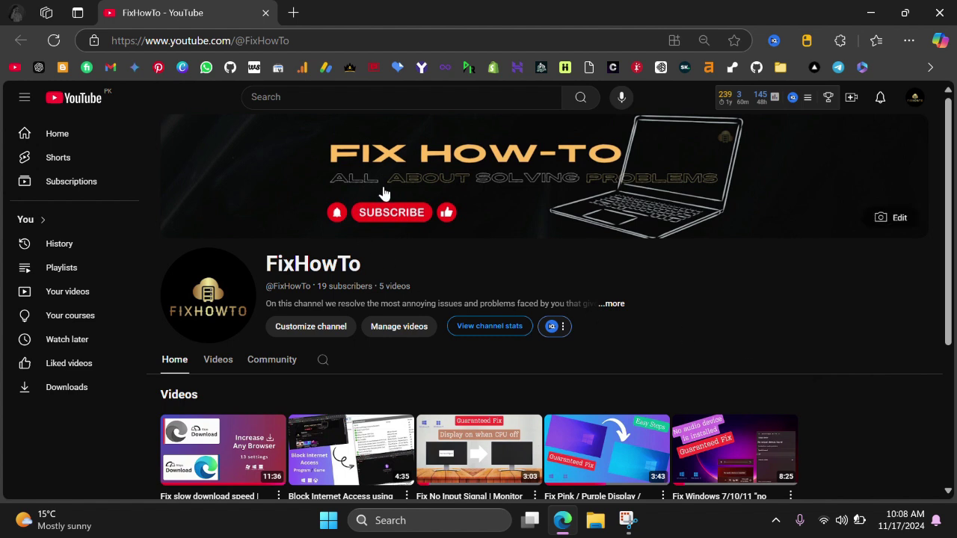